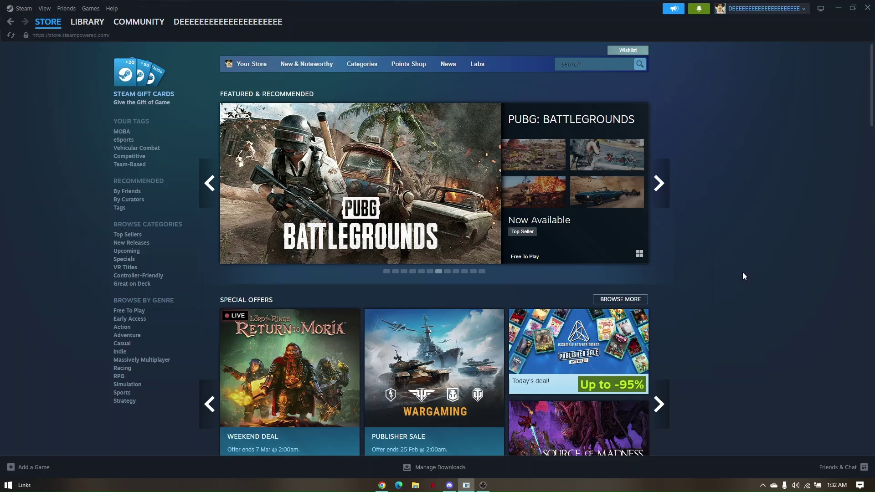
{"action": "scroll", "coordinate": [743, 272], "scroll_direction": "down", "scroll_amount": 5}
{"action": "scroll", "coordinate": [726, 291], "scroll_direction": "up", "scroll_amount": 4}
{"action": "scroll", "coordinate": [726, 294], "scroll_direction": "up", "scroll_amount": 2}
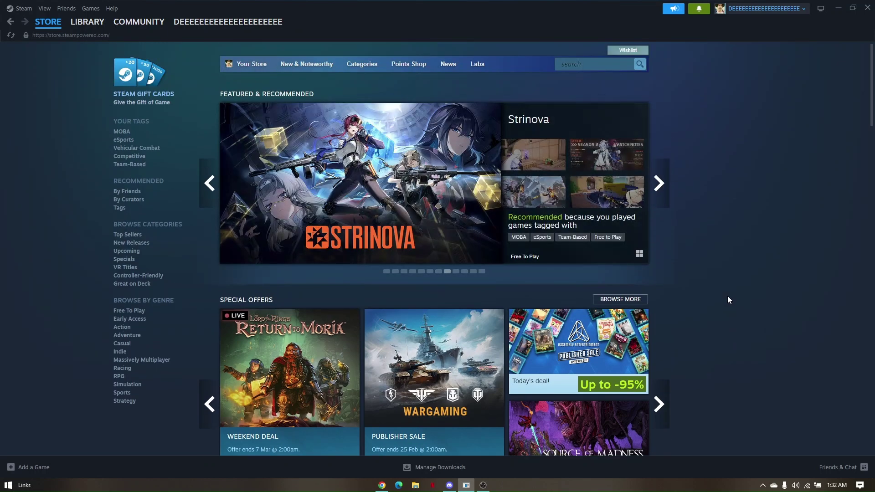
{"action": "mouse_move", "coordinate": [435, 182]}
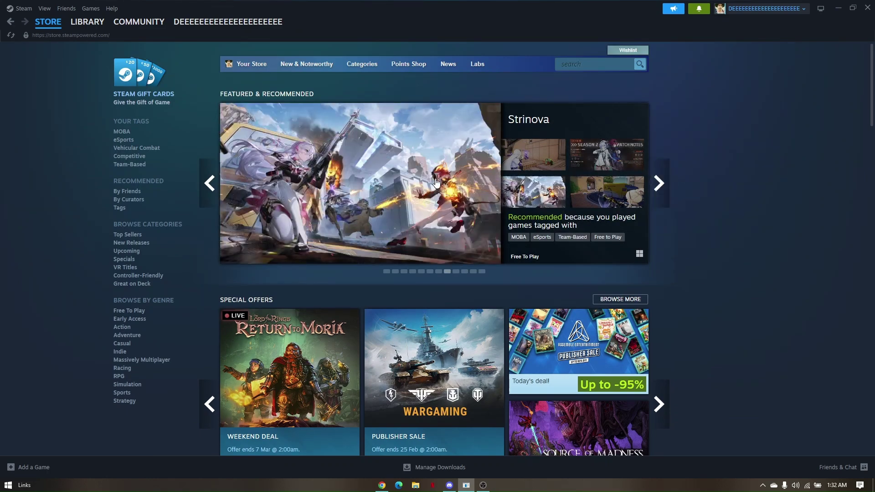
{"action": "scroll", "coordinate": [772, 313], "scroll_direction": "down", "scroll_amount": 3}
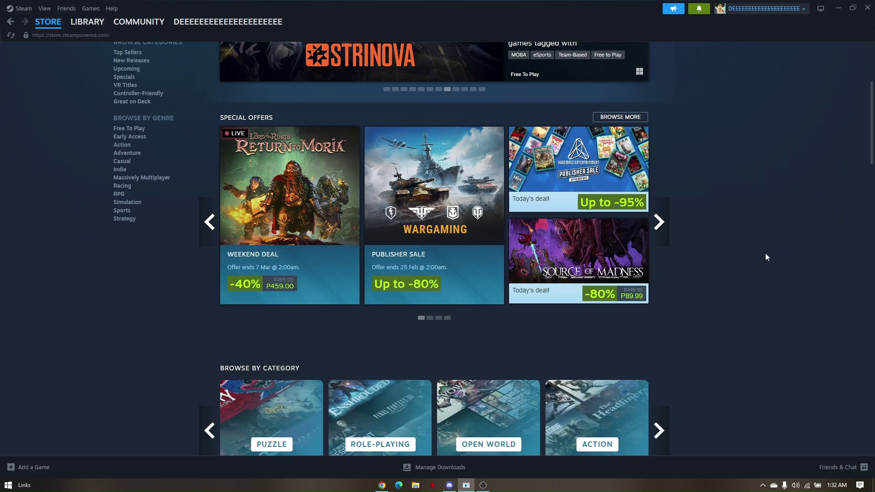
{"action": "scroll", "coordinate": [742, 247], "scroll_direction": "down", "scroll_amount": 3}
{"action": "scroll", "coordinate": [742, 253], "scroll_direction": "up", "scroll_amount": 3}
{"action": "scroll", "coordinate": [742, 255], "scroll_direction": "up", "scroll_amount": 5}
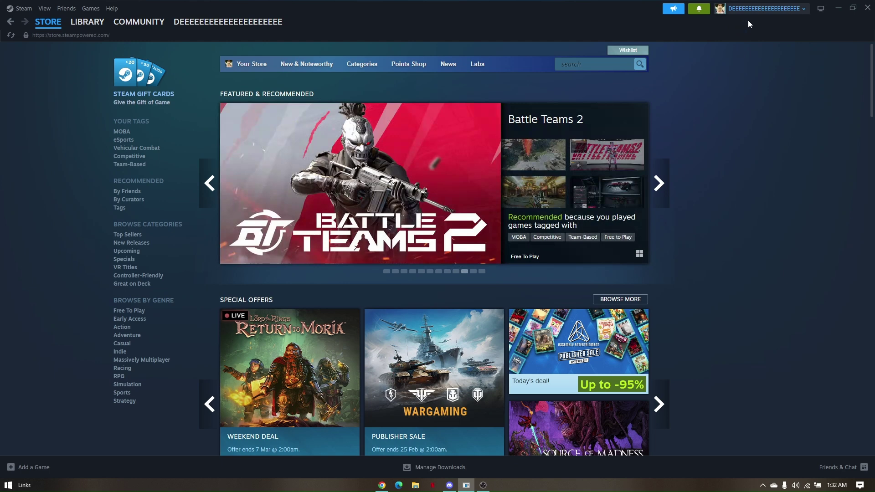
Open the Add Funds to Your Steam Wallet page via 'View my wallet' in the account menu.
{"action": "left_click", "coordinate": [754, 9]}
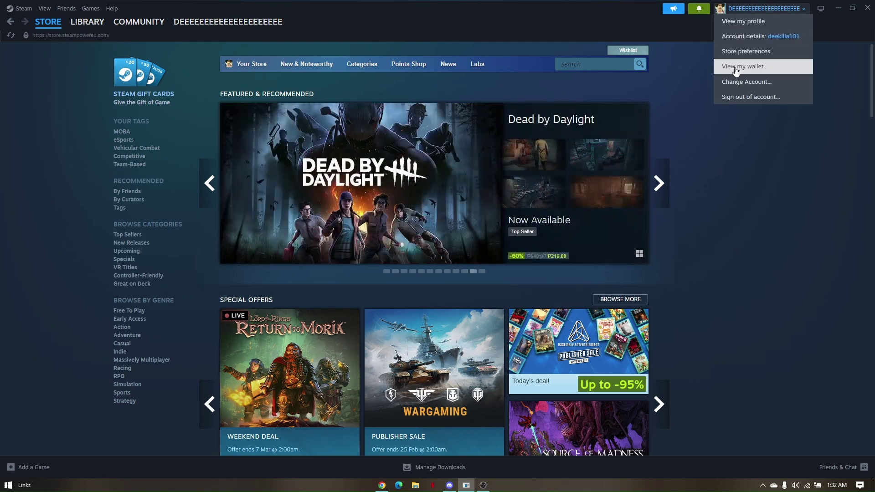
{"action": "left_click", "coordinate": [742, 66]}
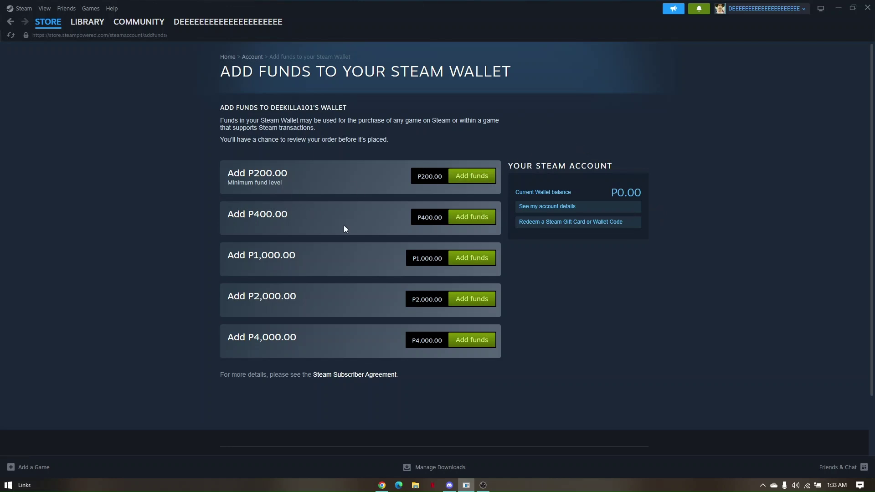
Add the P200.00 wallet fund amount and proceed to checkout.
{"action": "left_click", "coordinate": [472, 176]}
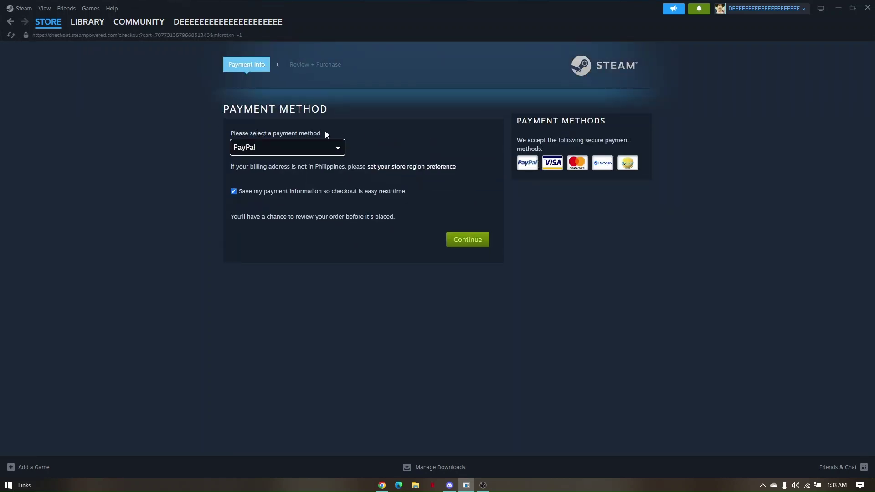
Review the payment methods (PayPal, Visa, MasterCard, Gcash, eClub Points), keeping PayPal selected.
{"action": "left_click", "coordinate": [285, 149]}
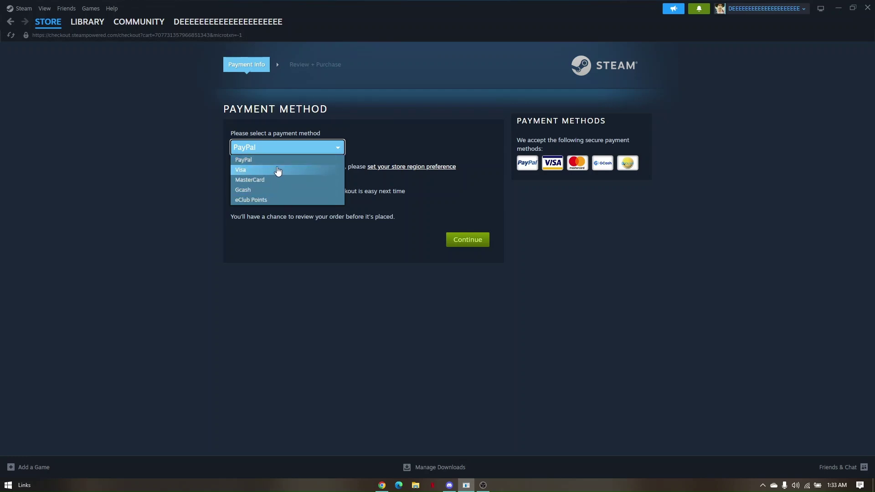
{"action": "left_click", "coordinate": [438, 102]}
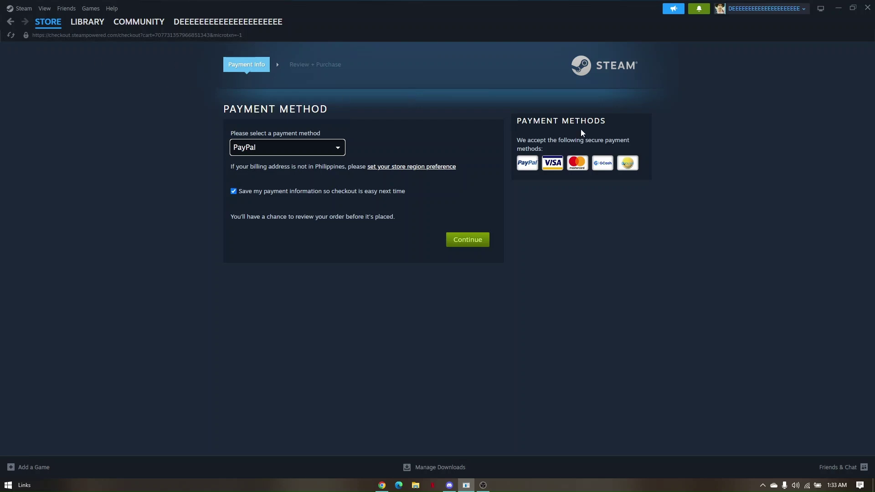
Open the STORE navigation menu from the checkout page.
{"action": "left_click", "coordinate": [48, 21]}
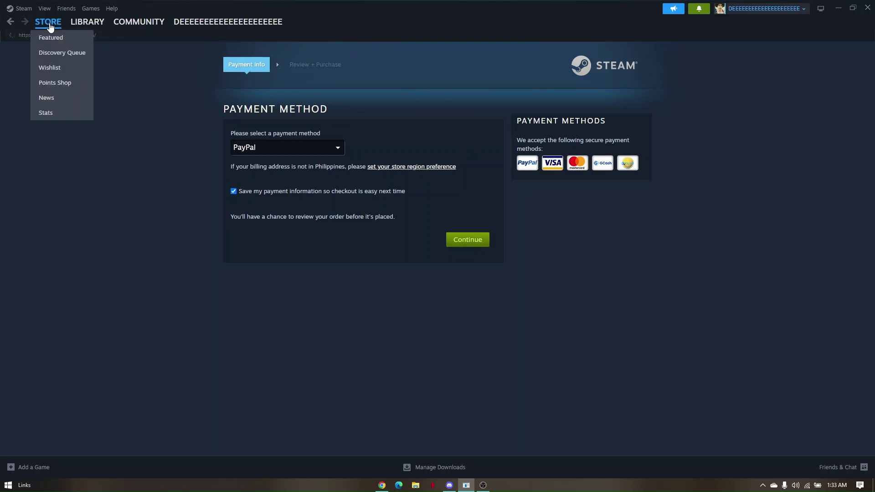